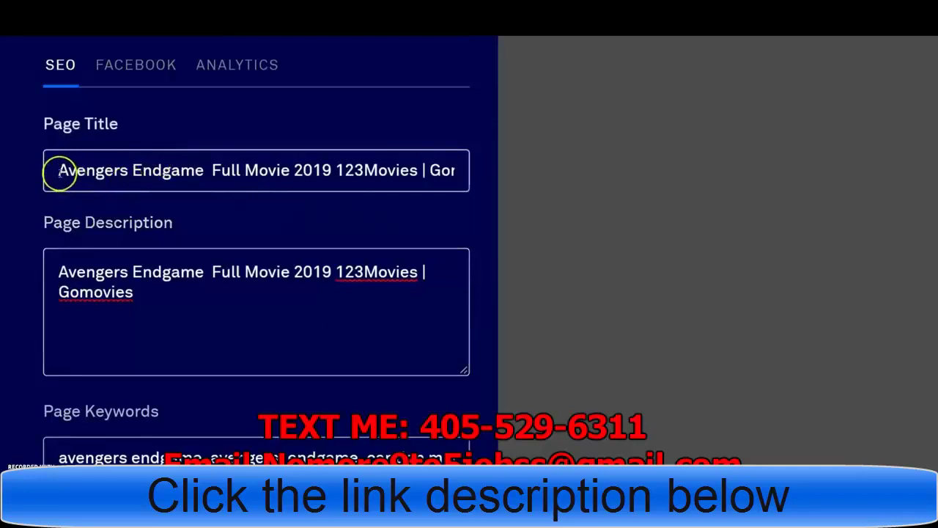
Review the SEO page title and description text, then close the Page Tracking panel.
drag(60, 176, 509, 183)
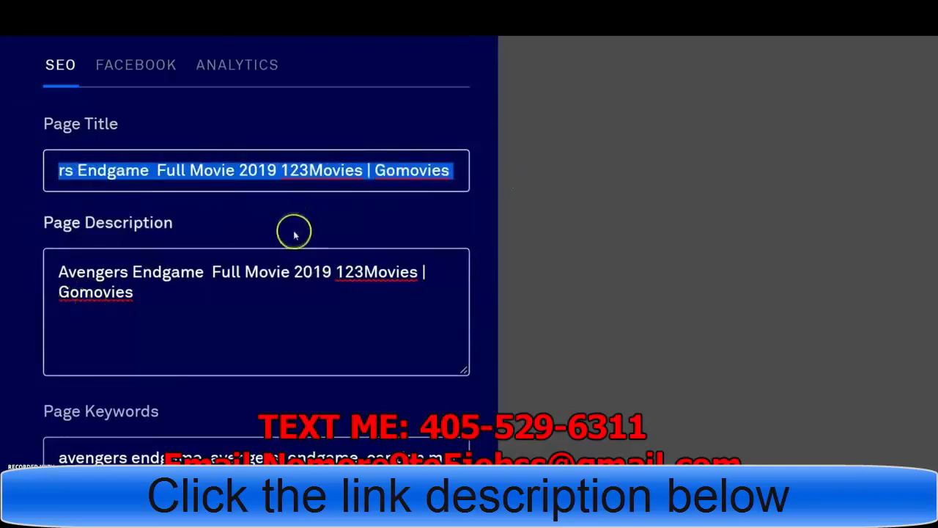
click(365, 183)
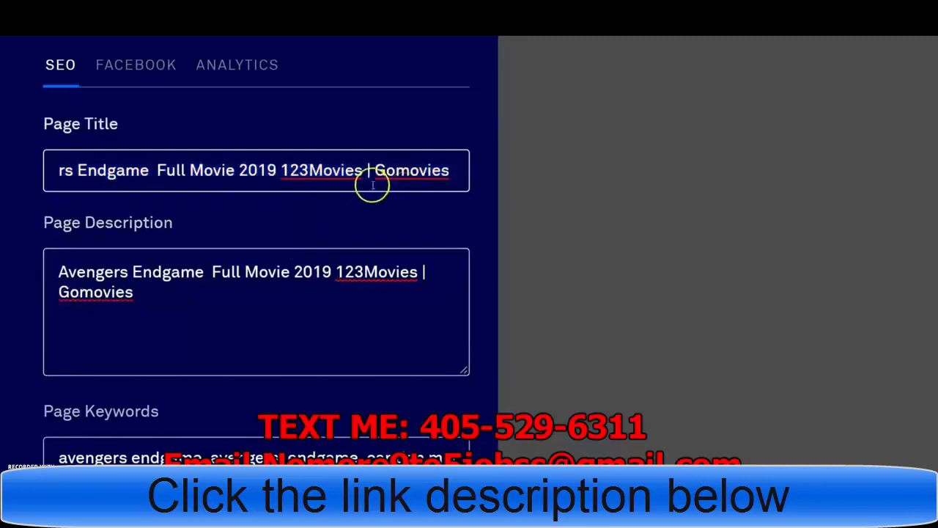
drag(375, 171, 466, 180)
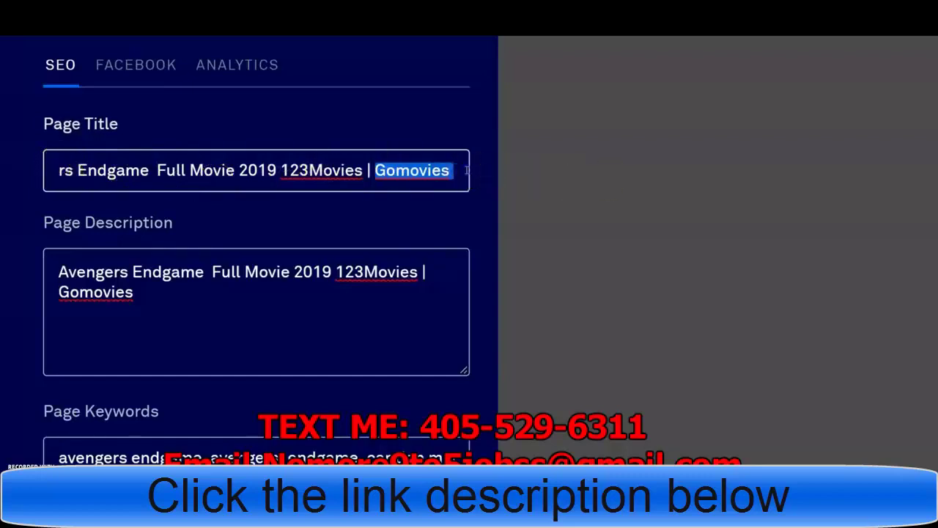
drag(466, 170, 58, 170)
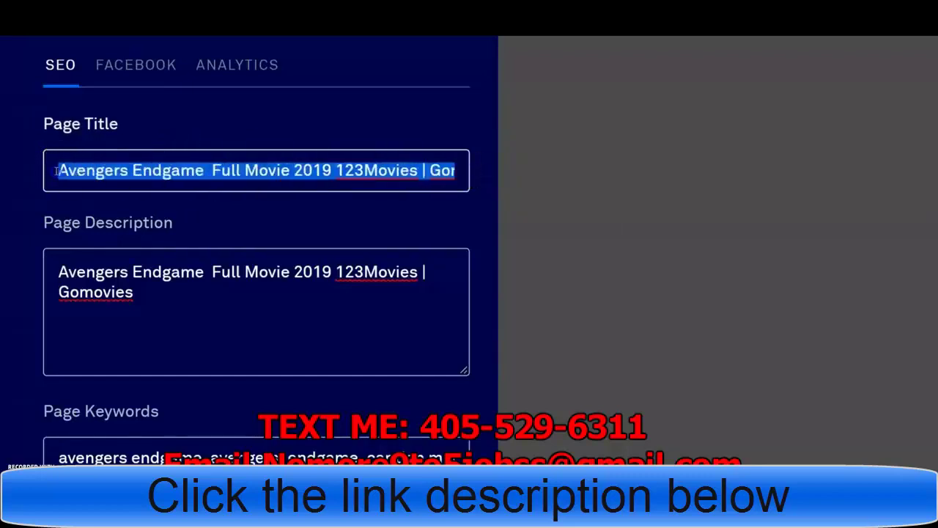
click(160, 304)
key(ctrl+a)
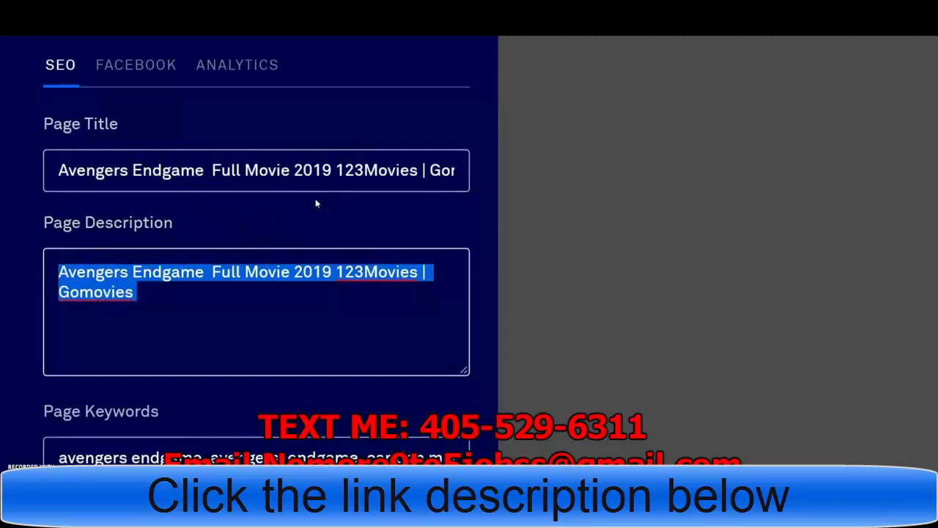
scroll(317, 203, down, 3)
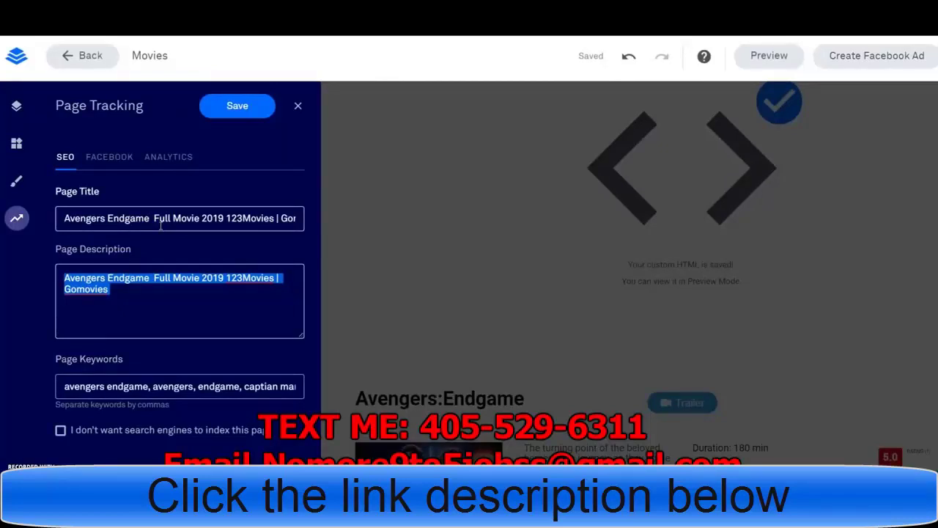
click(298, 105)
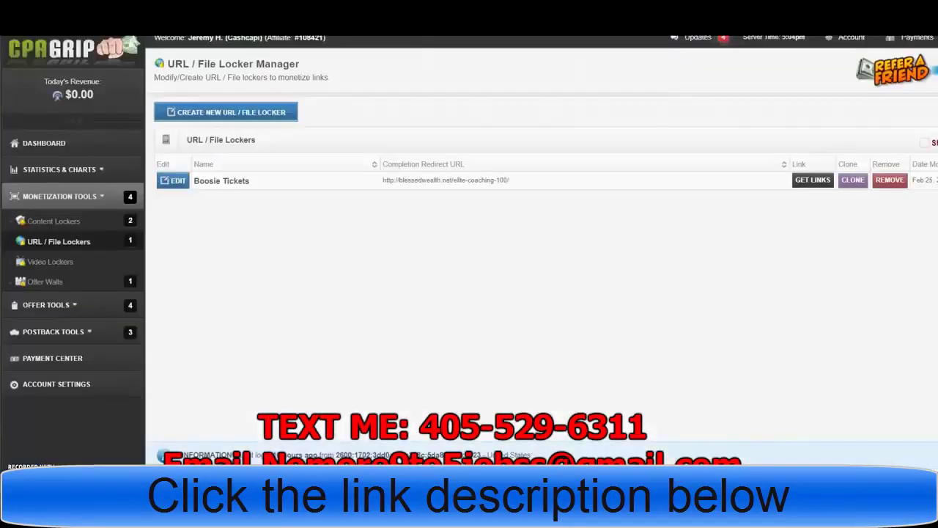
click(173, 184)
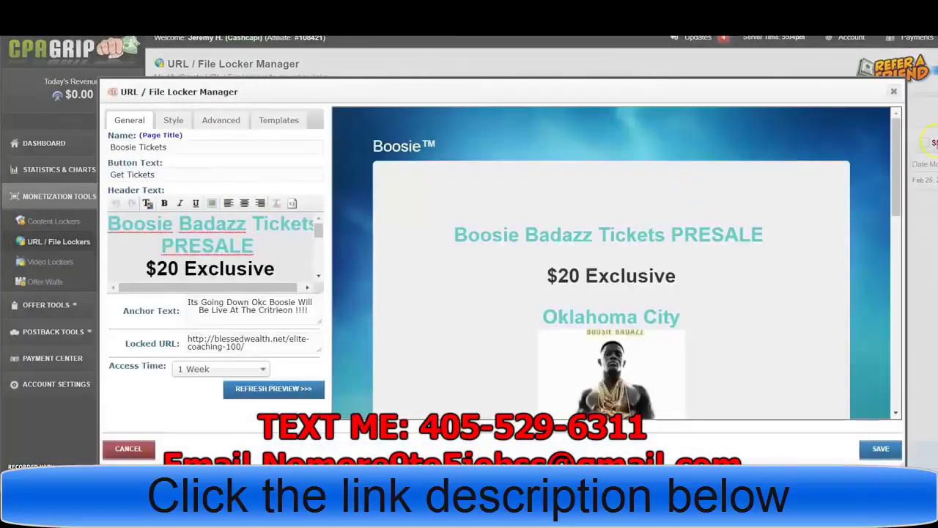
scroll(890, 214, down, 3)
mouse_move(890, 213)
mouse_down()
mouse_move(877, 319)
mouse_move(897, 167)
mouse_move(872, 329)
mouse_move(895, 235)
mouse_move(905, 136)
mouse_move(901, 223)
mouse_up()
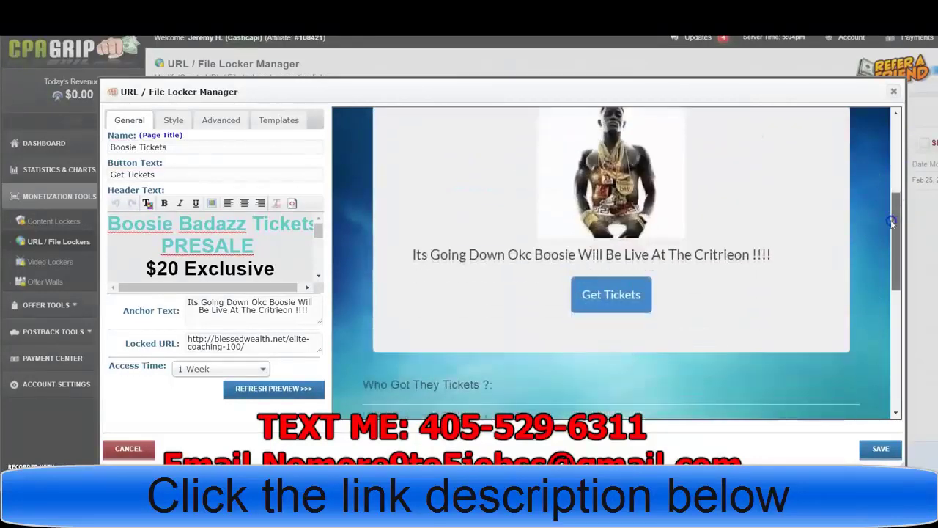
click(614, 301)
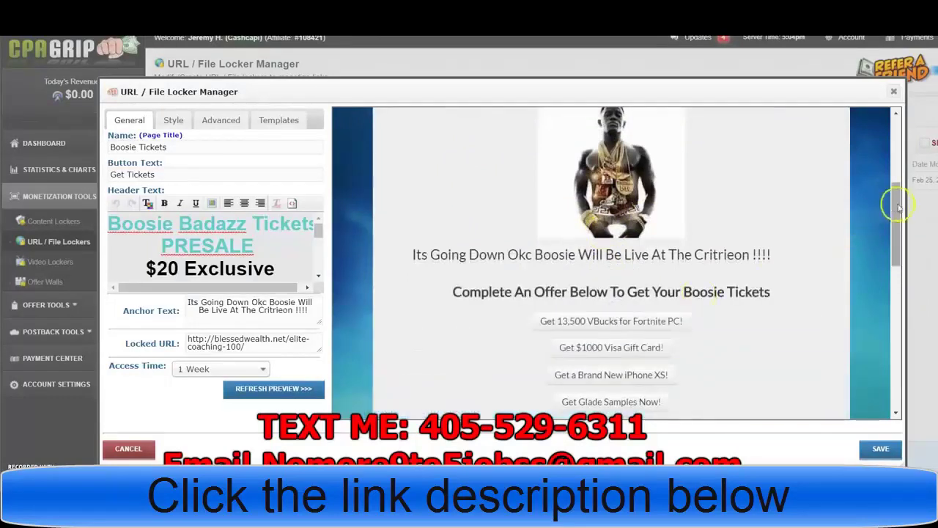
drag(898, 207, 883, 231)
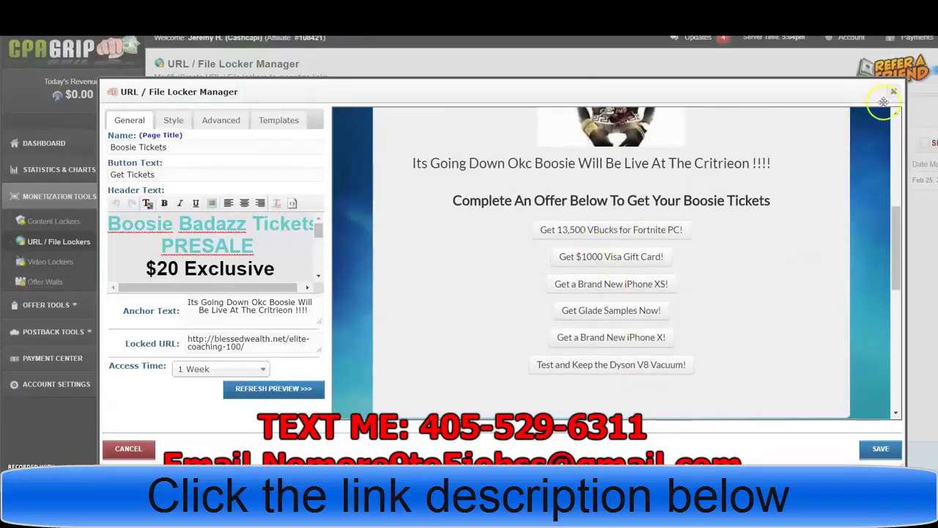
click(896, 146)
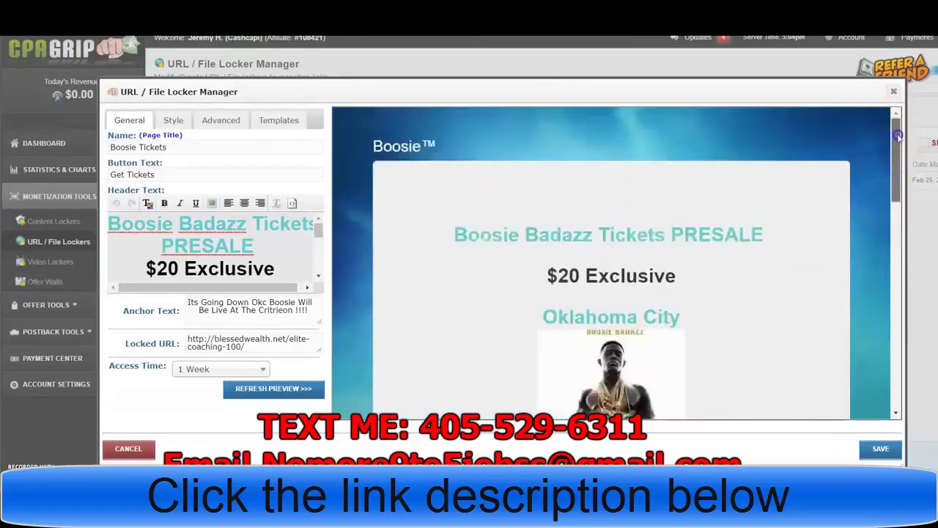
click(893, 91)
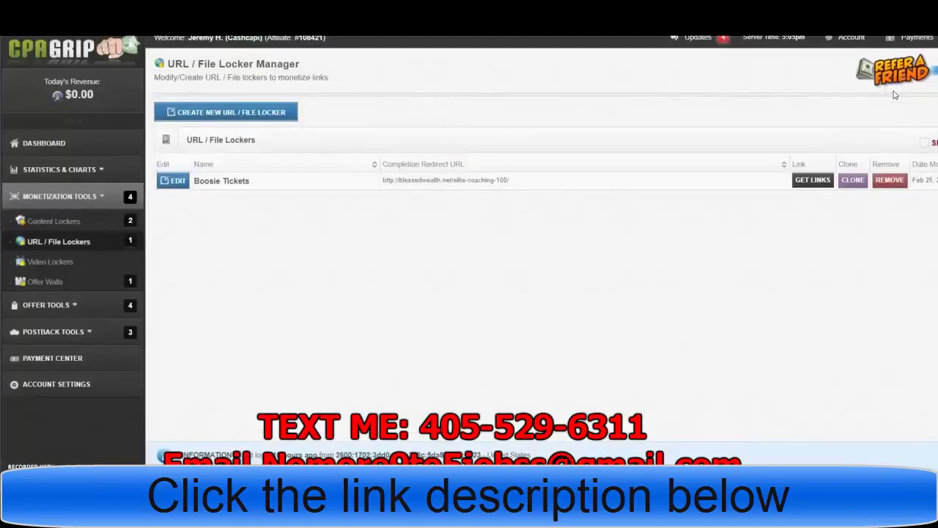
click(285, 196)
Show CPAGrip's content lockers and check the Avengers page's Human Verification popup.
click(103, 222)
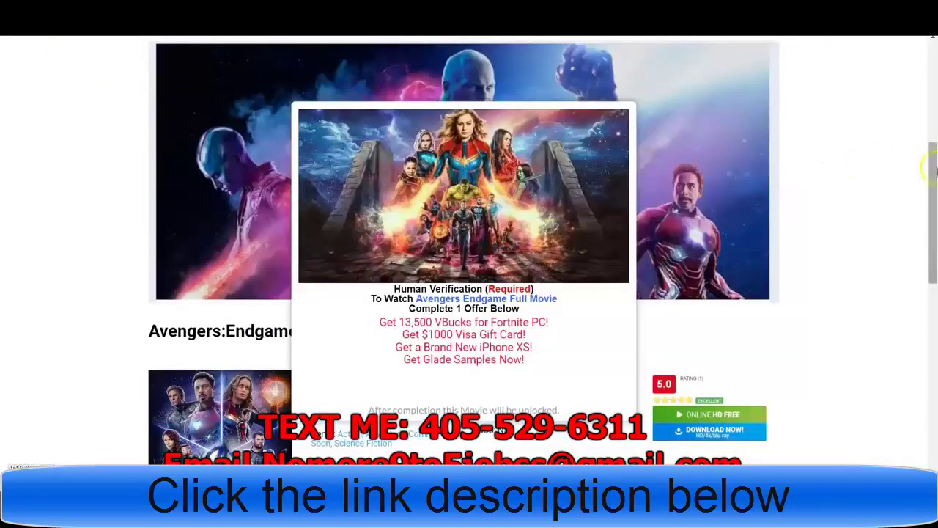
drag(925, 165, 923, 232)
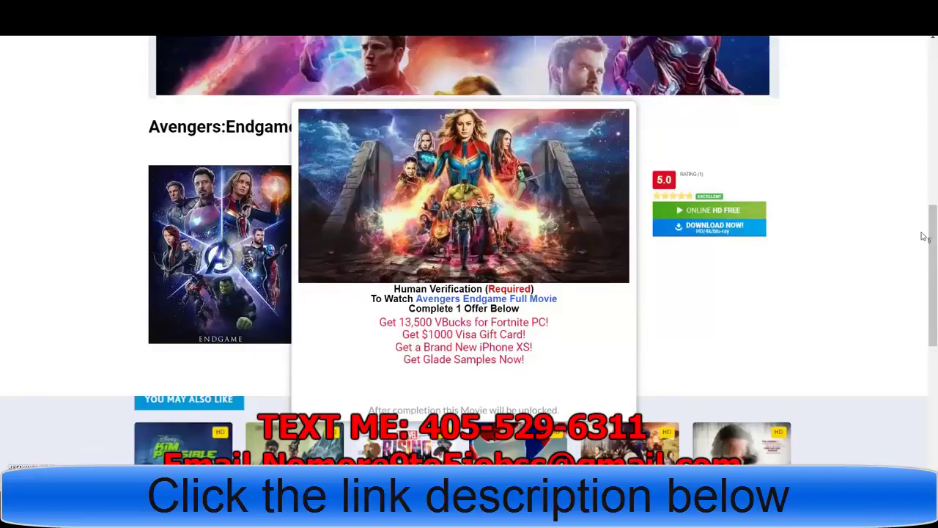
drag(926, 235, 929, 150)
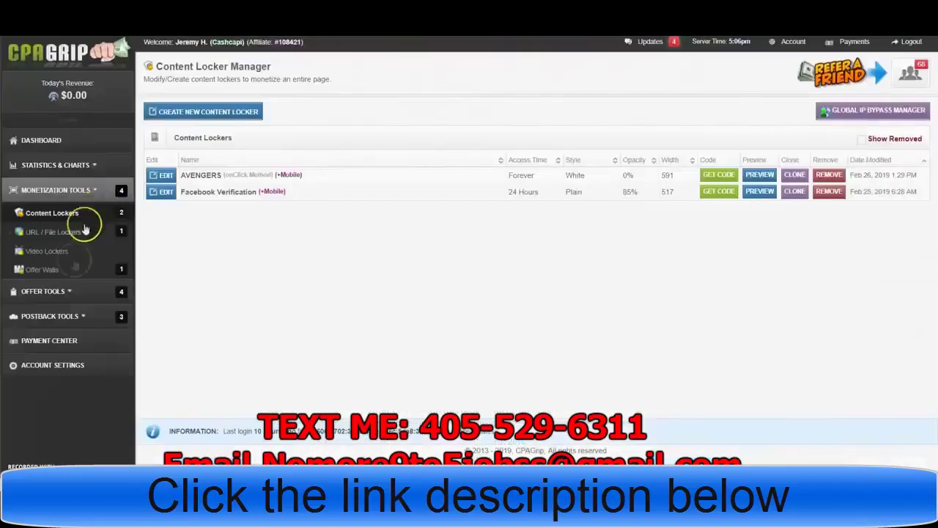
Go to Offer Tools > My Offers in the CPAGrip sidebar.
click(55, 290)
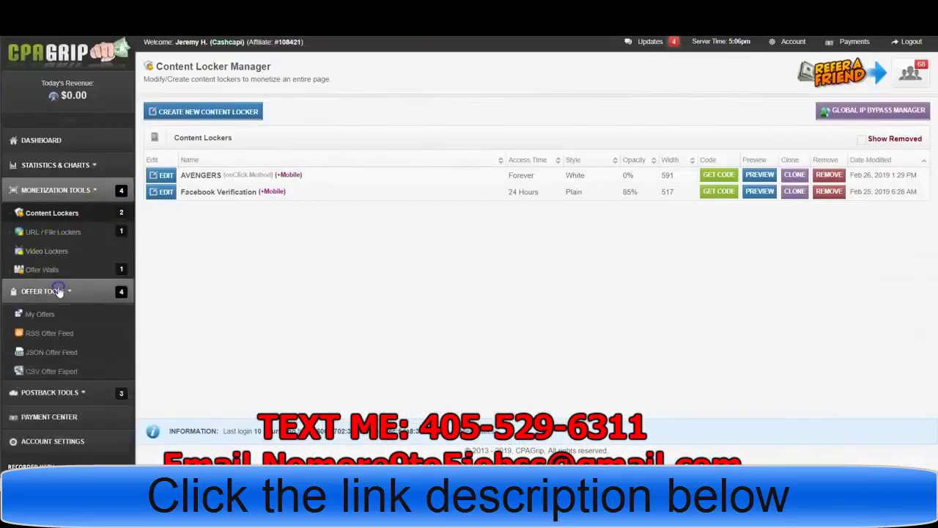
click(41, 314)
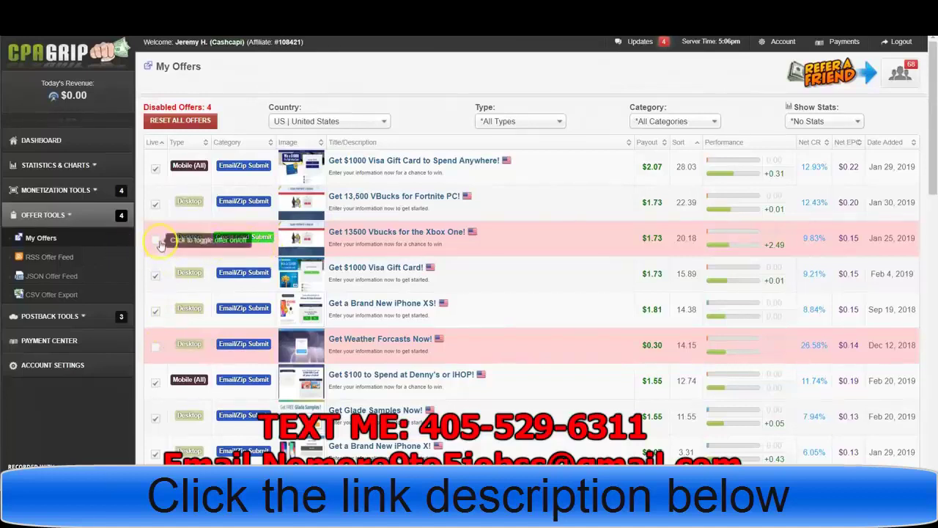
Check the Avengers page, then look over the offers list and its top $2.07 payout.
drag(934, 176, 934, 271)
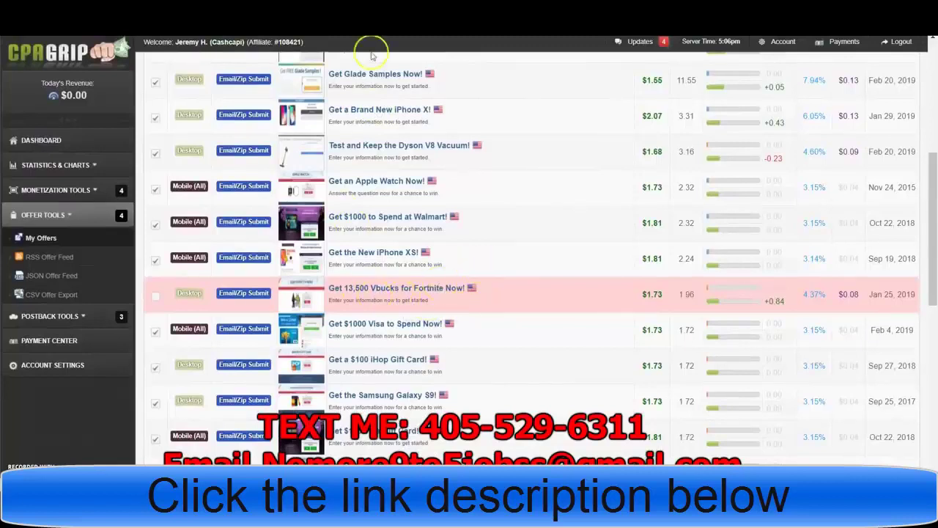
click(372, 22)
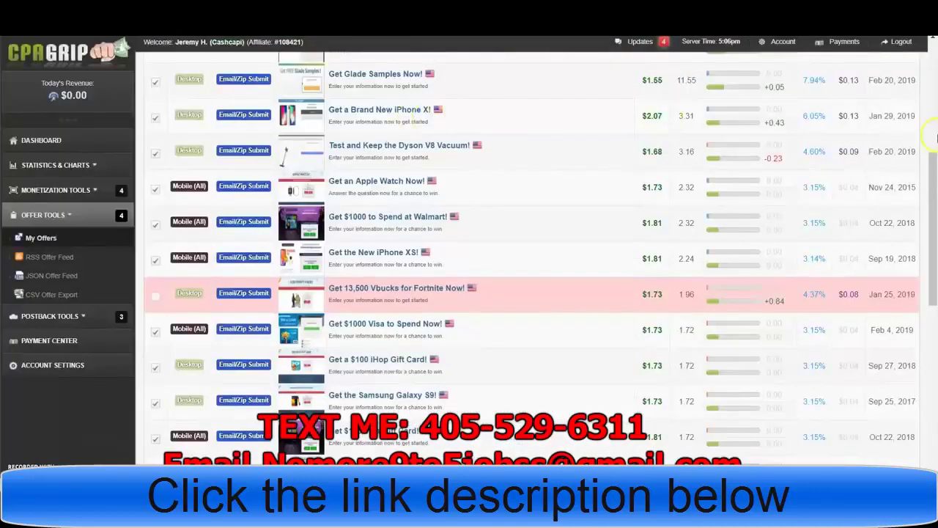
scroll(573, 220, up, 5)
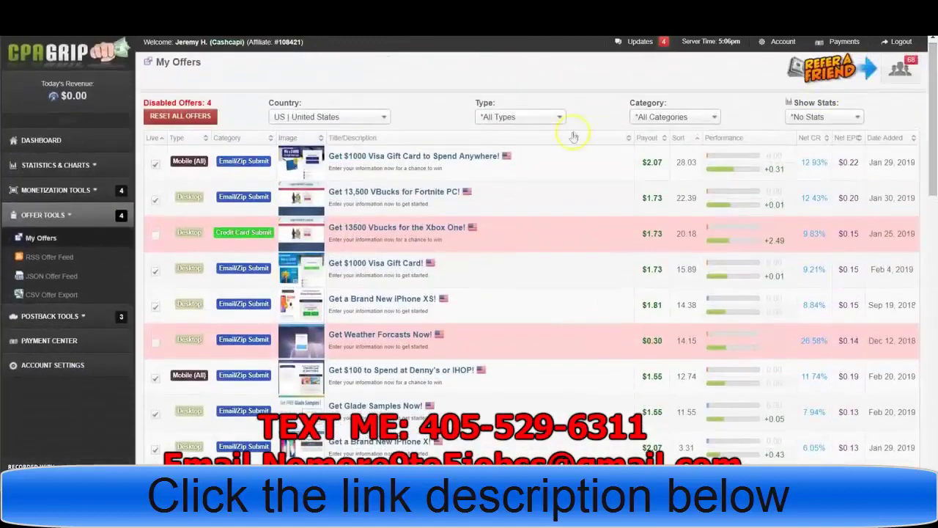
drag(638, 162, 657, 163)
drag(934, 121, 934, 411)
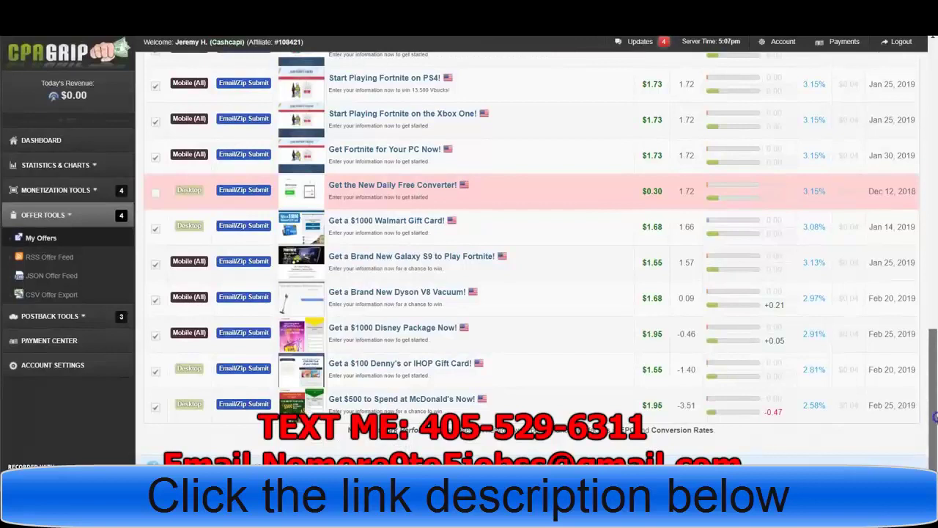
drag(935, 416, 935, 79)
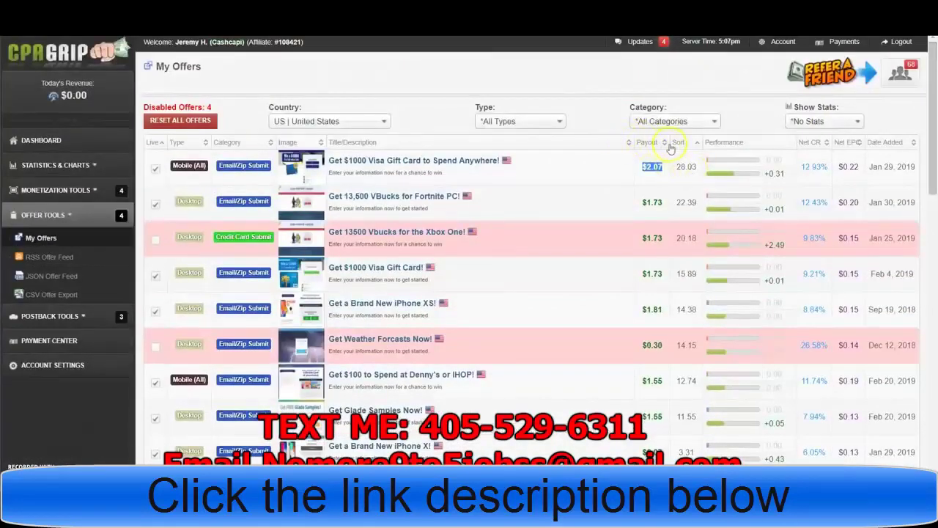
Sort the offers by payout with the highest first, then filter to the Download category.
click(639, 143)
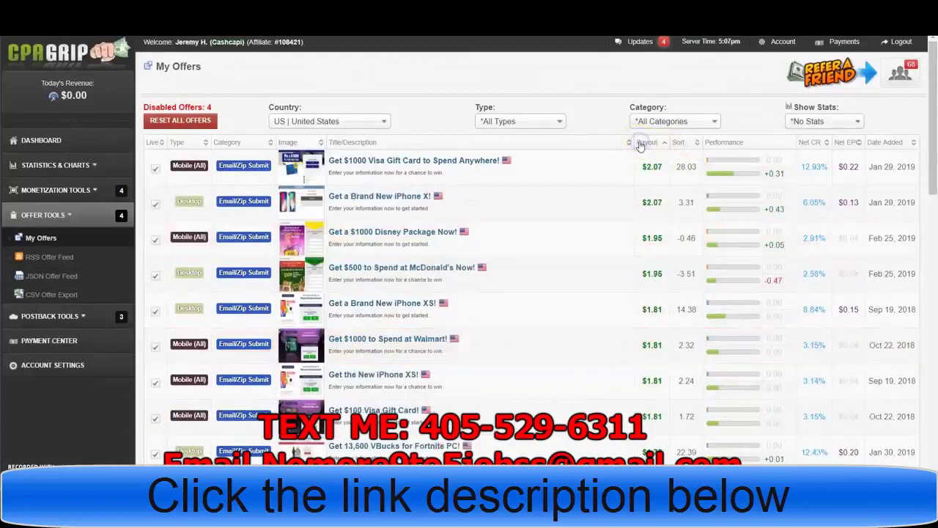
click(640, 144)
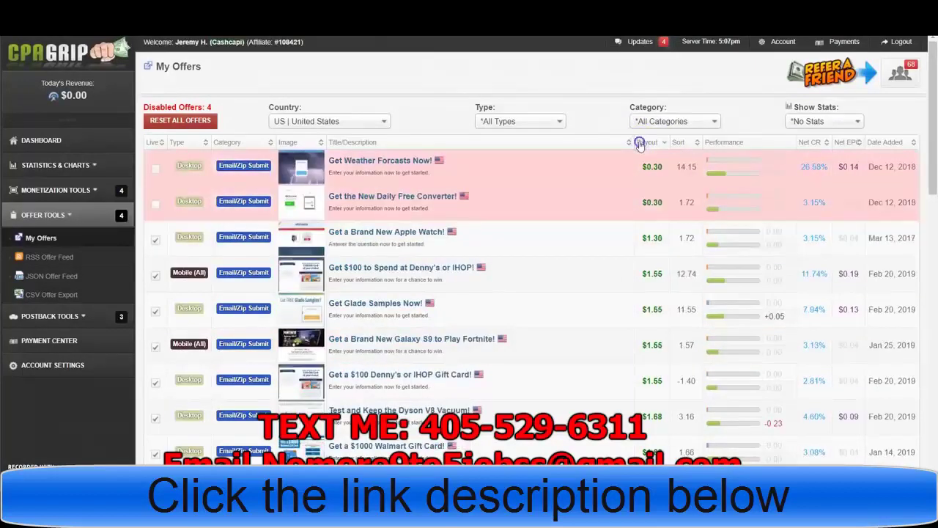
click(639, 145)
click(640, 145)
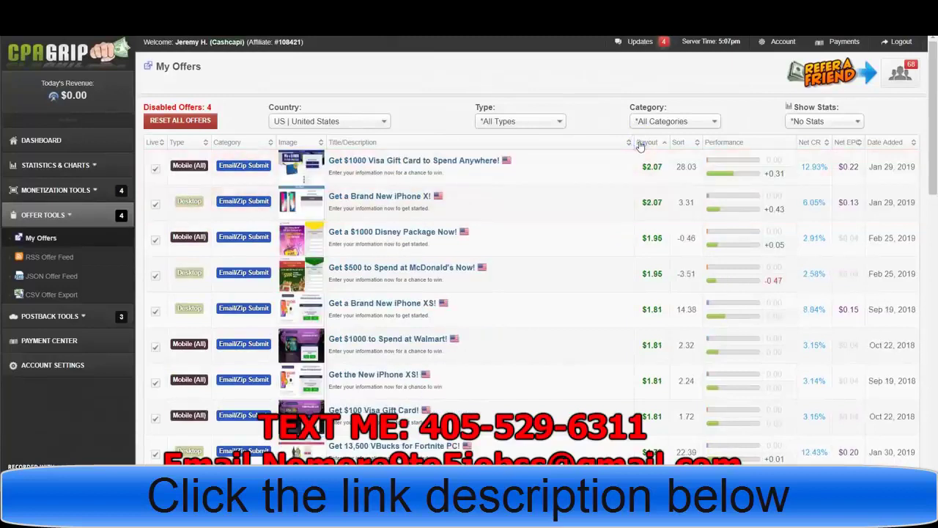
click(648, 121)
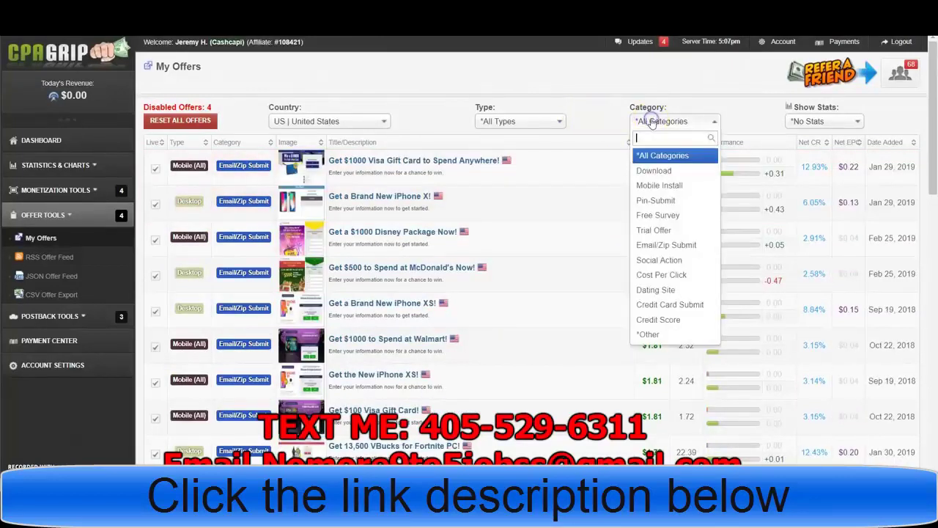
click(656, 170)
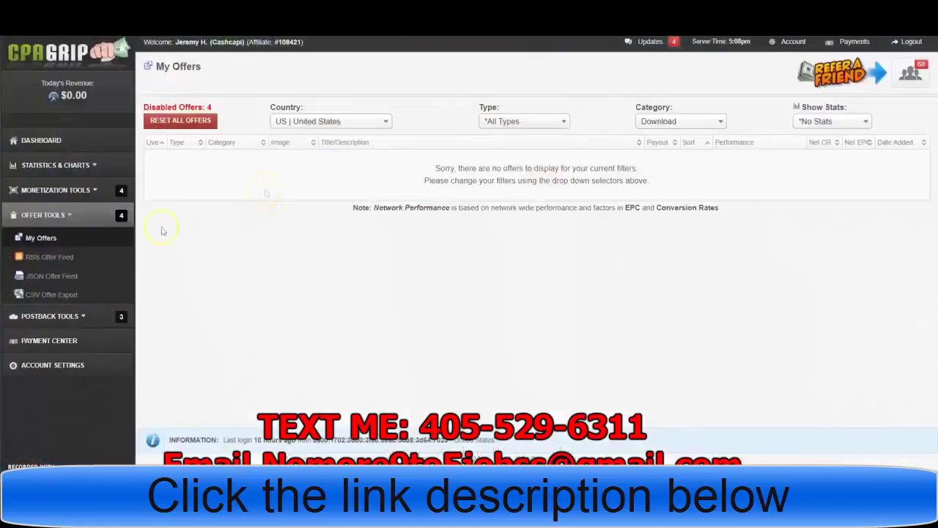
Open the AVENGERS content locker's Style settings for editing.
click(55, 190)
click(52, 213)
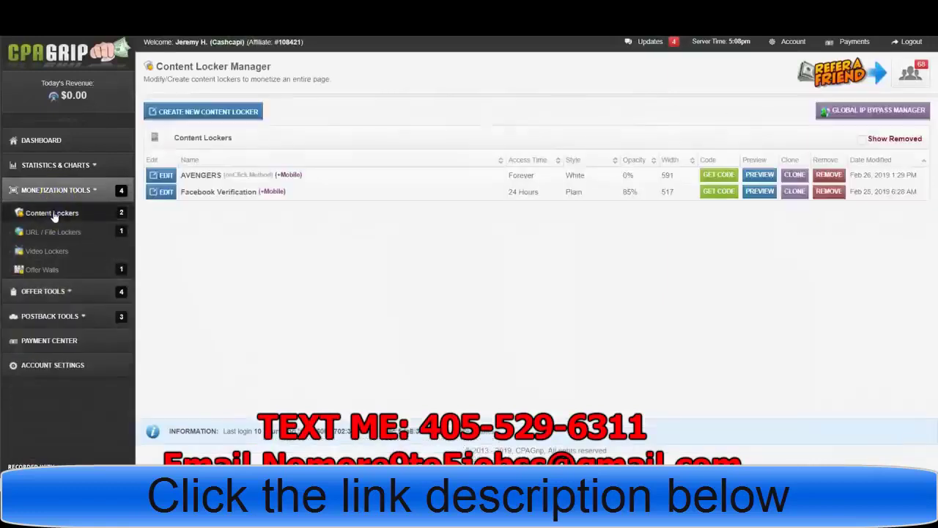
click(158, 173)
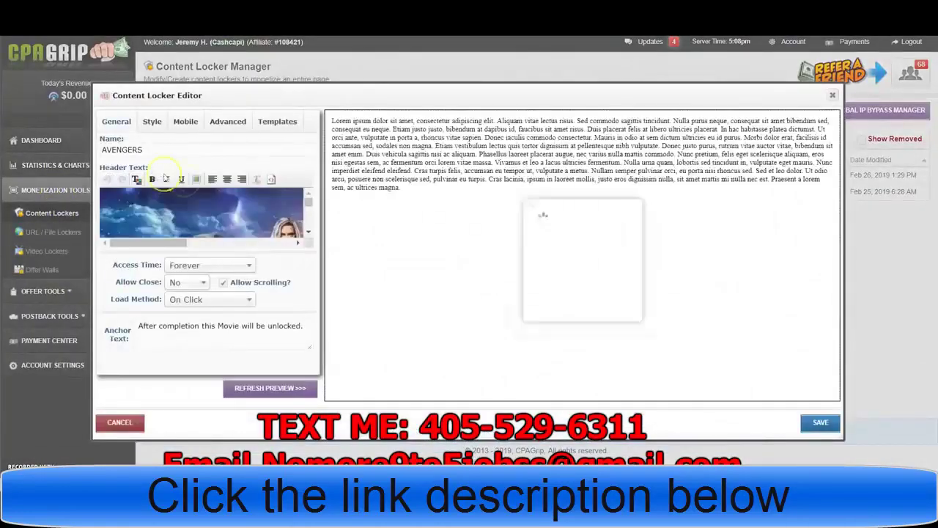
click(188, 122)
click(155, 121)
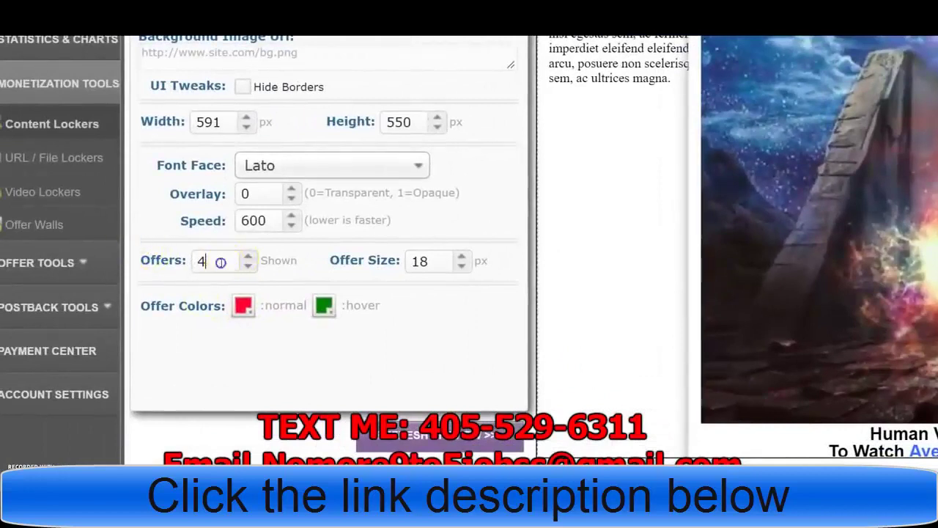
Raise the offers shown to 10, set it back to 4, then save and close the editor.
click(247, 257)
click(247, 257)
click(247, 257)
click(247, 256)
click(246, 256)
click(246, 256)
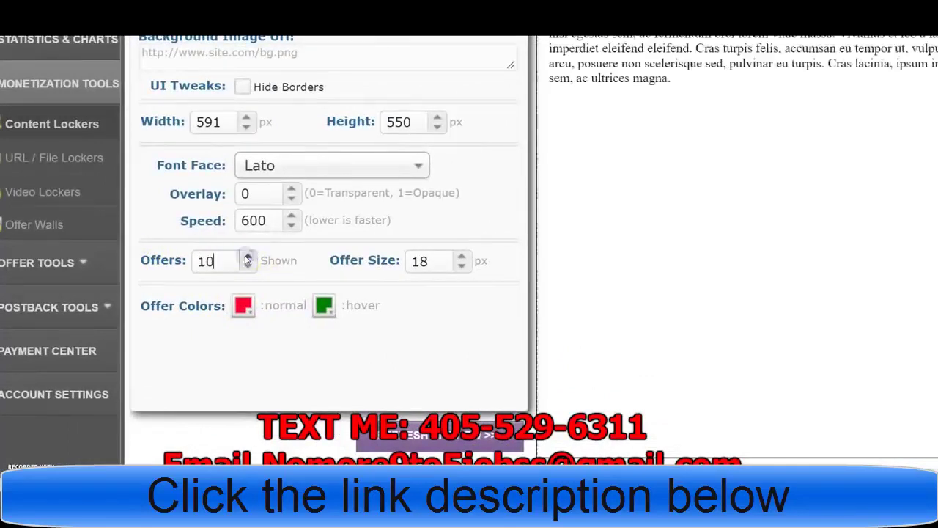
right_click(247, 258)
click(247, 258)
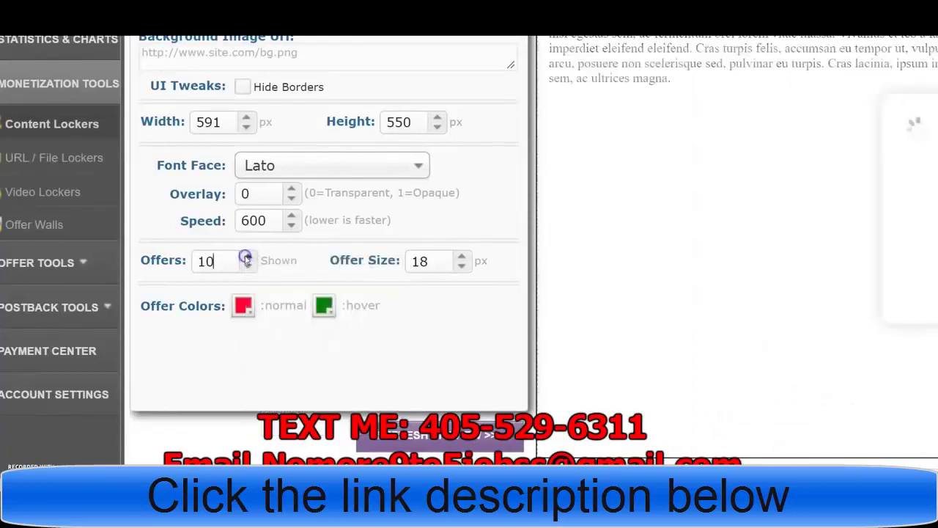
click(250, 266)
click(250, 267)
click(250, 267)
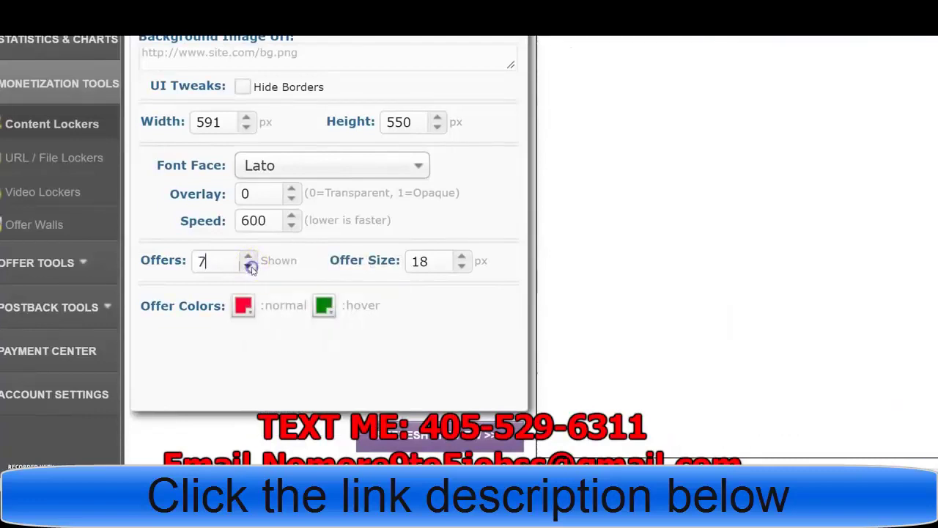
click(250, 266)
click(250, 266)
click(250, 267)
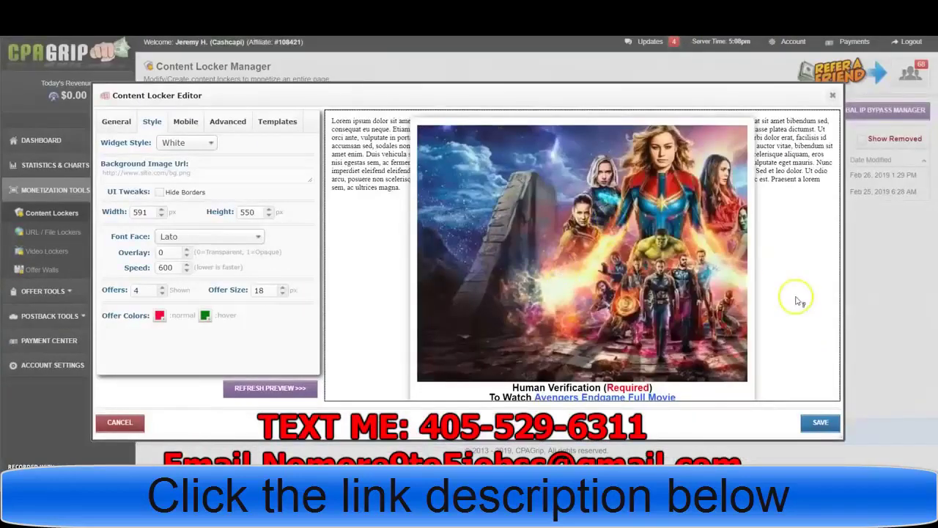
click(819, 423)
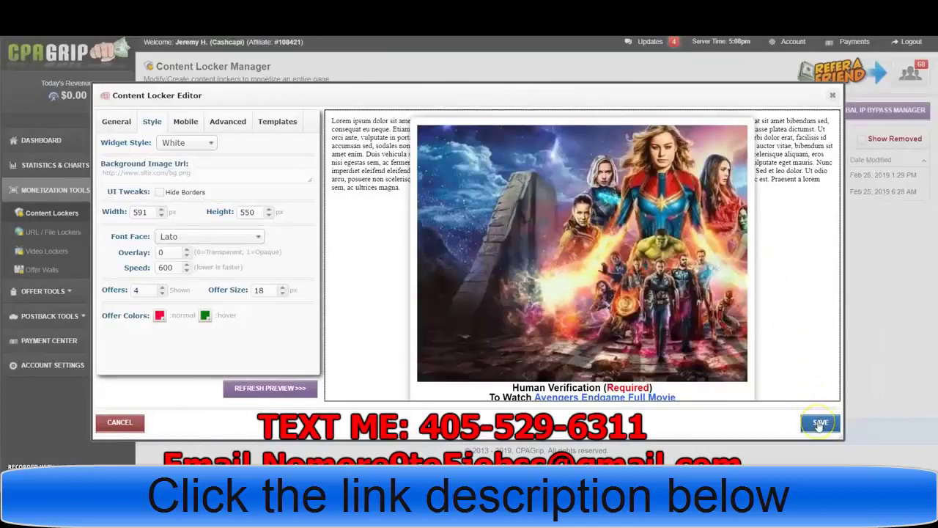
right_click(819, 424)
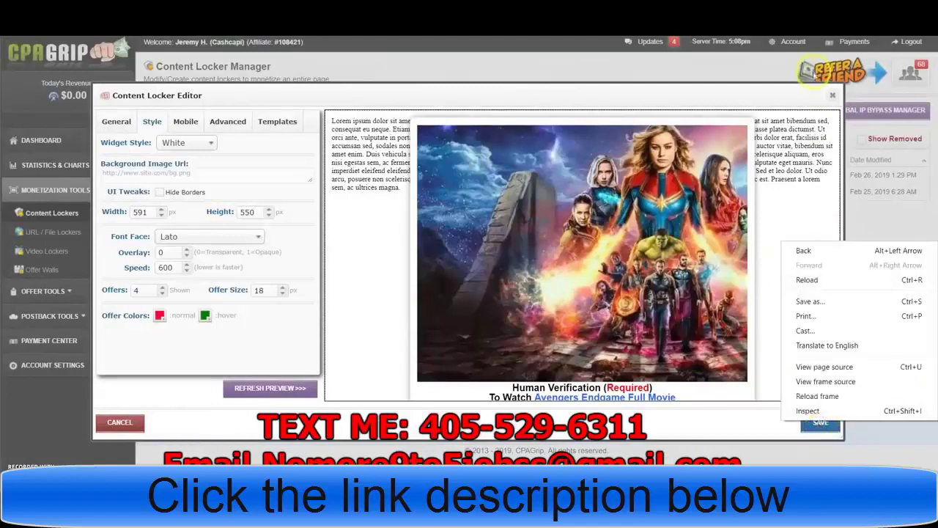
click(833, 95)
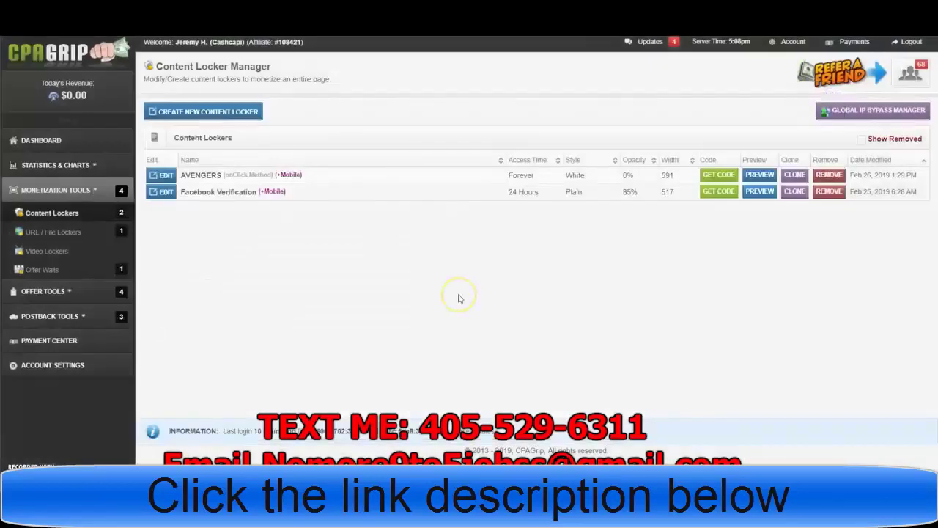